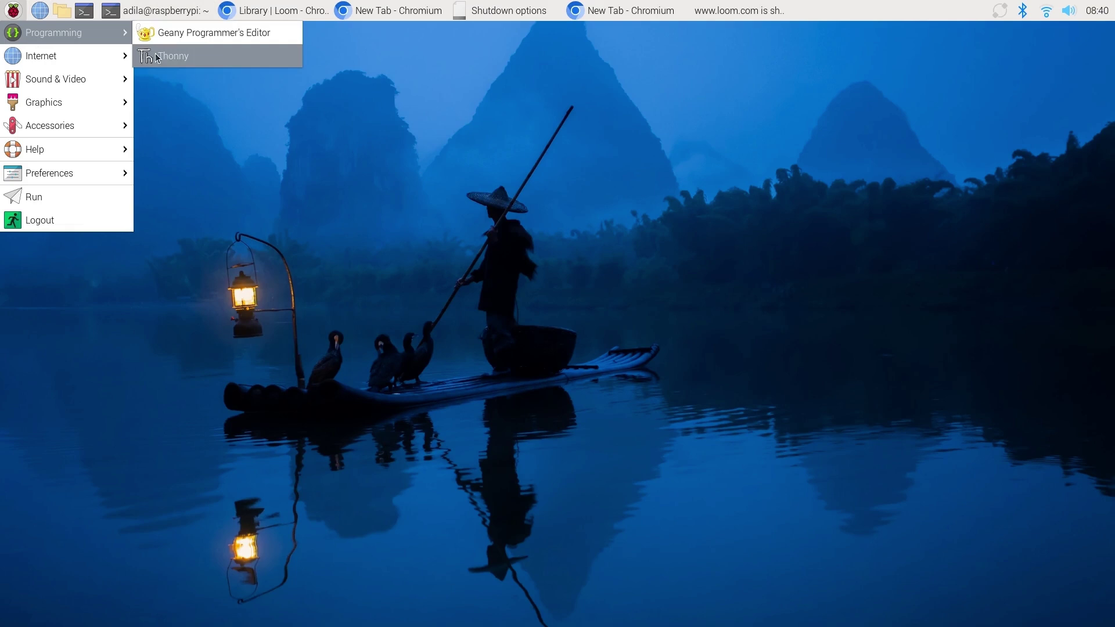
Launch the Thonny Python editor from the Programming menu
{"action": "left_click", "coordinate": [172, 56]}
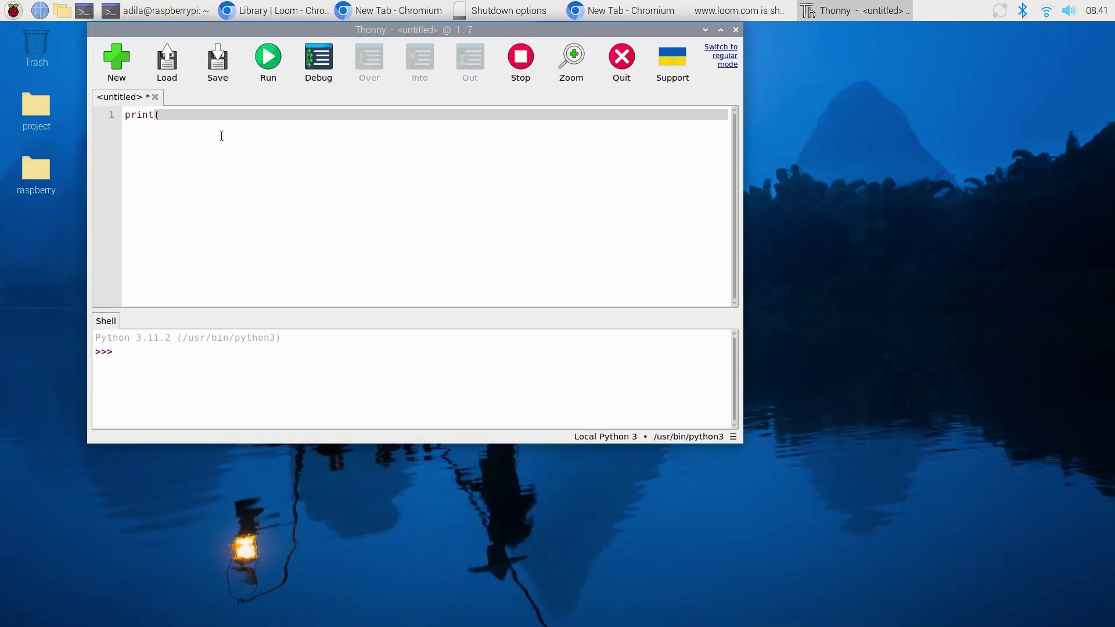
{"action": "type", "text": "\"Hello,World from Raspberry Pi"}
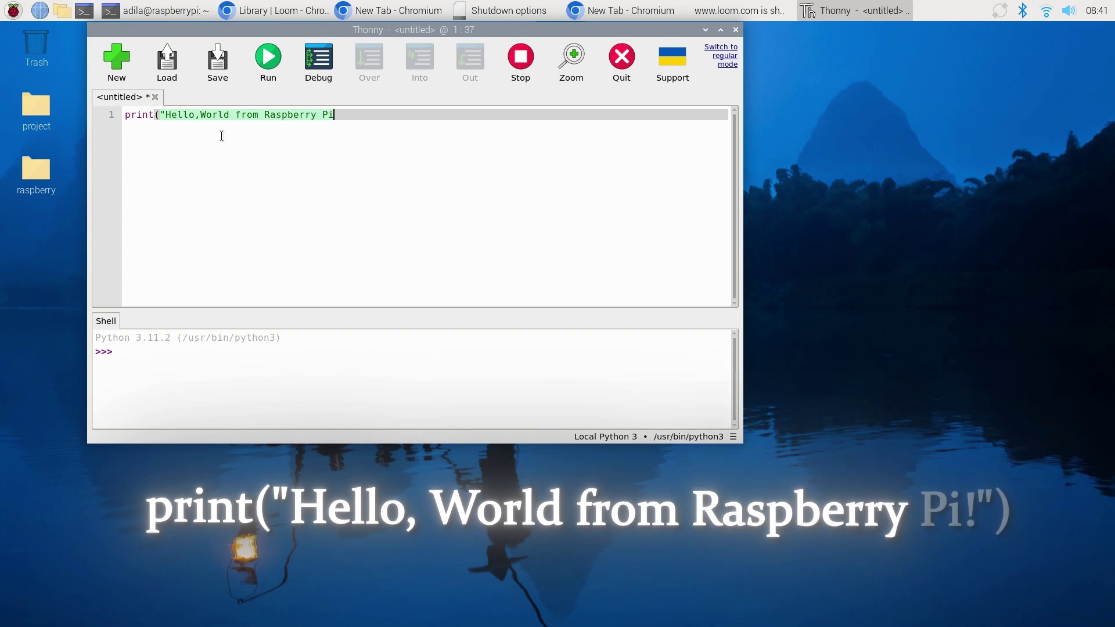
{"action": "type", "text": "!\")"}
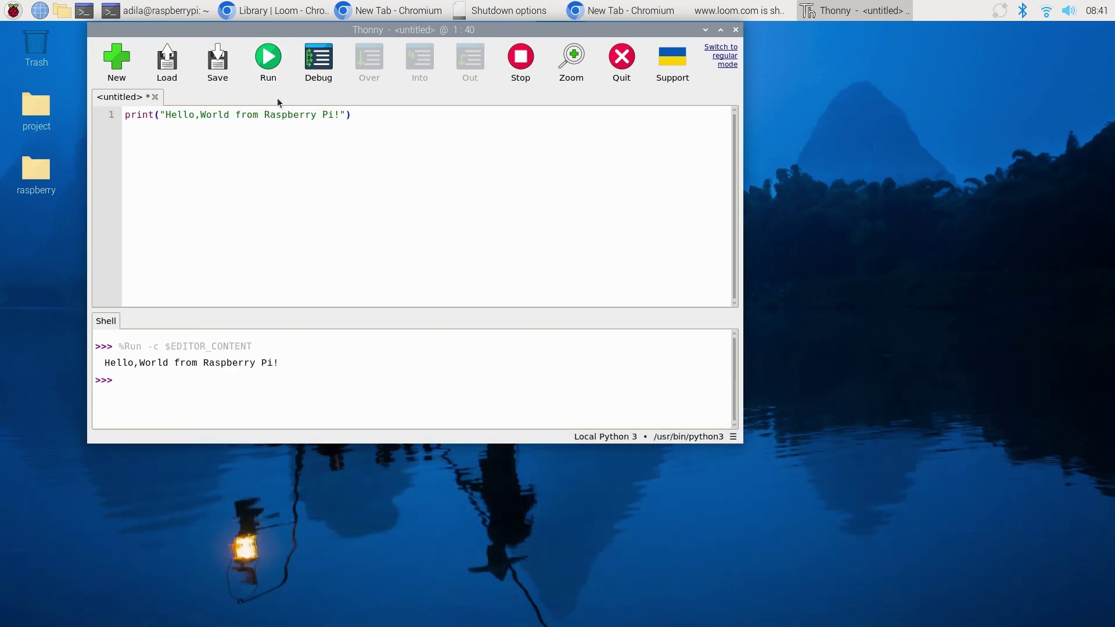